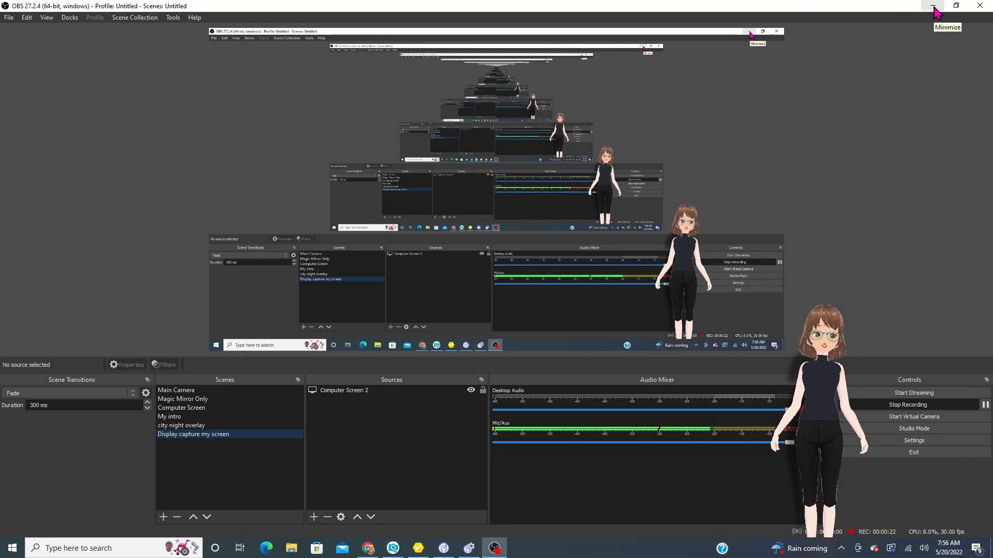
- Minimize the recording window, view the VRoid Studio download page in the browser, and close that page
left_click(934, 11)
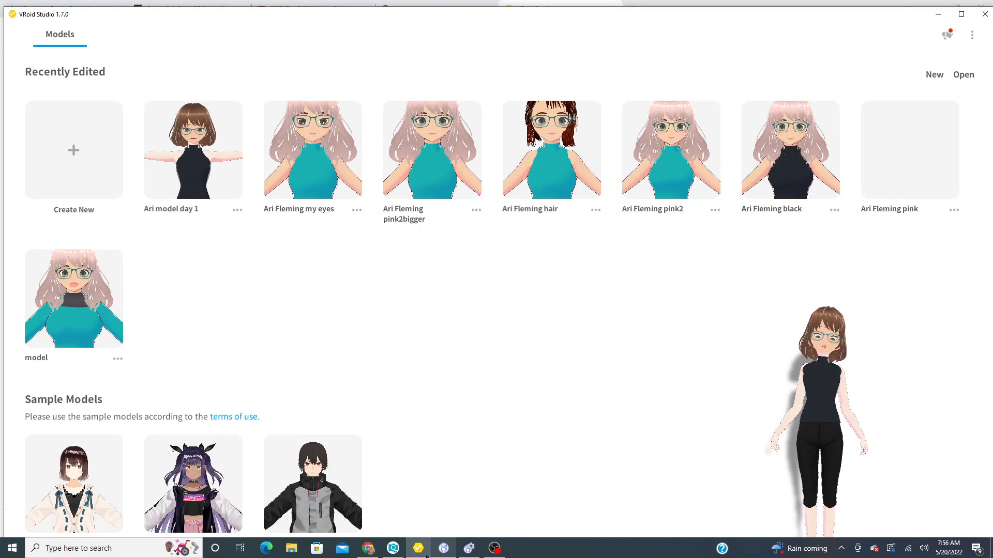
left_click(368, 548)
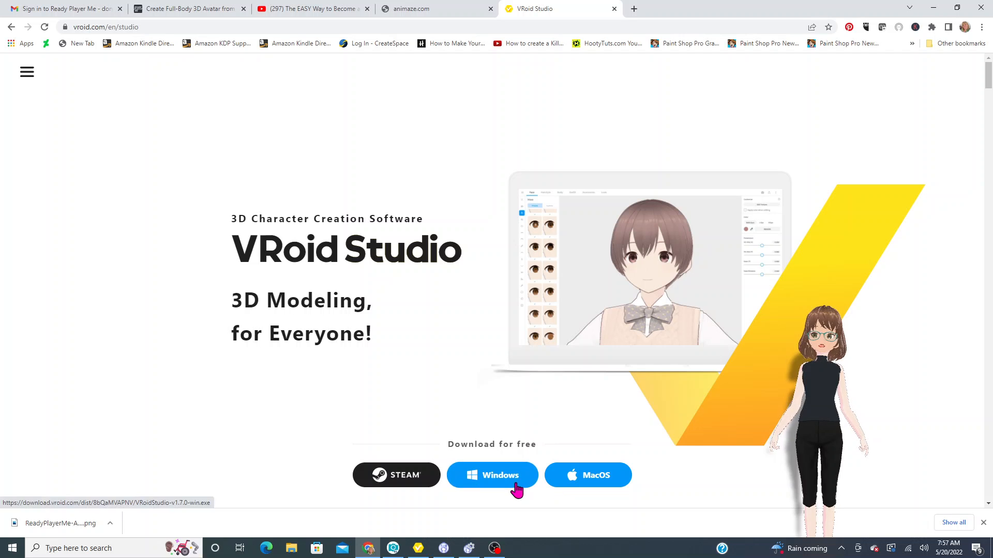
left_click(614, 9)
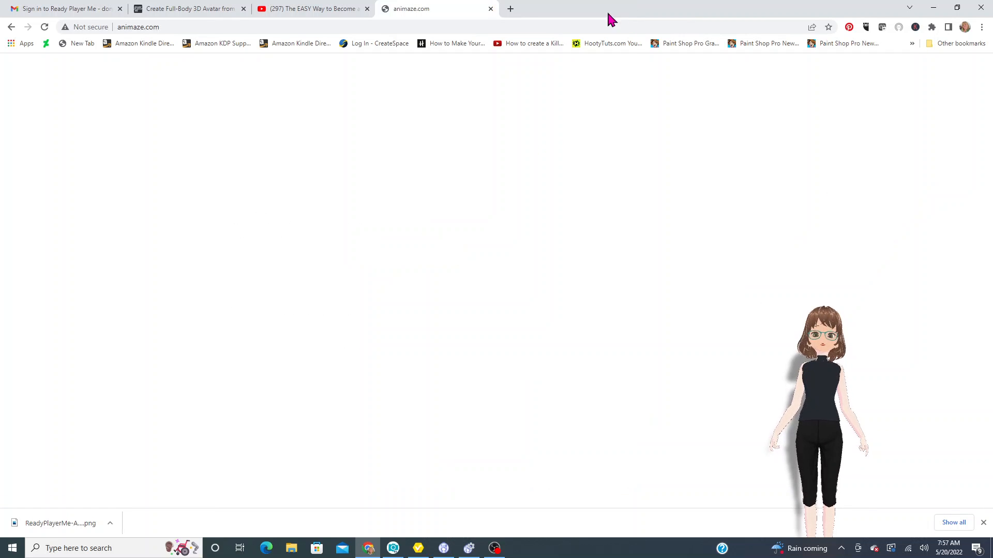
mouse_move(461, 550)
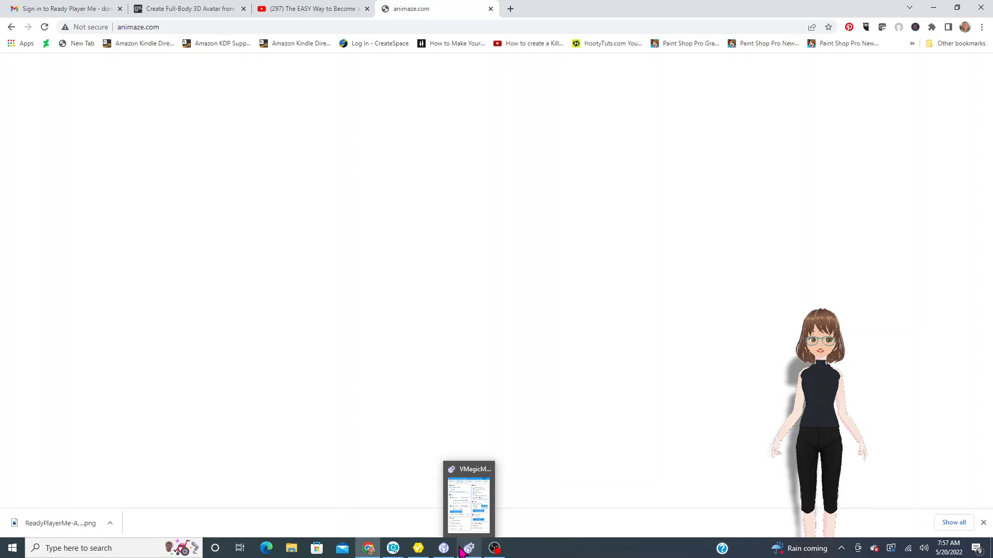
- Switch to VRoid Studio and create a new model from the Fem base
left_click(418, 548)
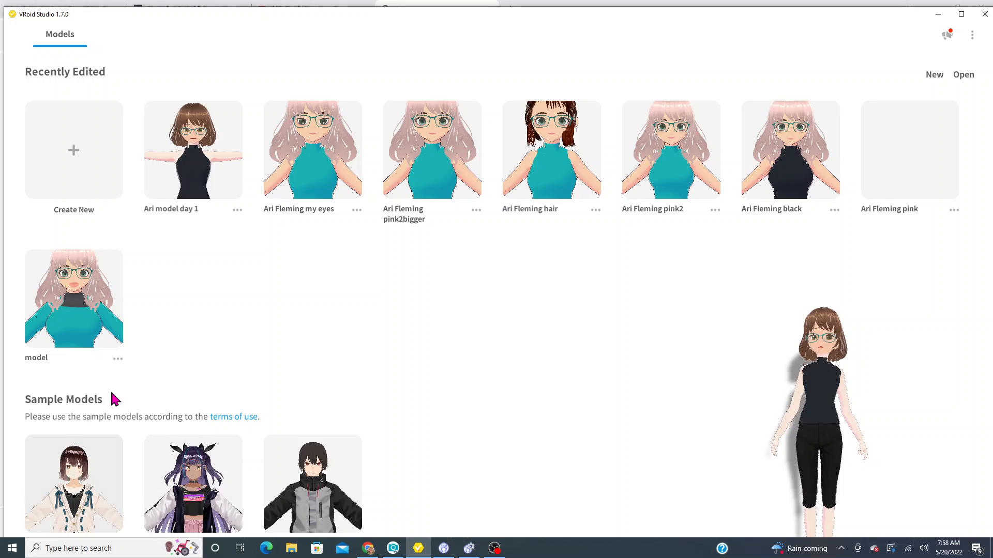
left_click(74, 154)
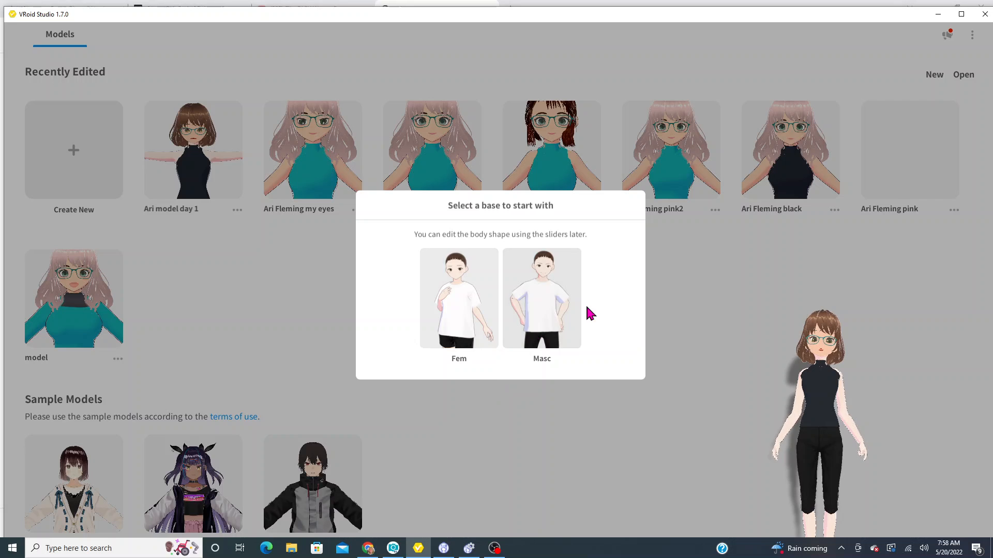
left_click(448, 312)
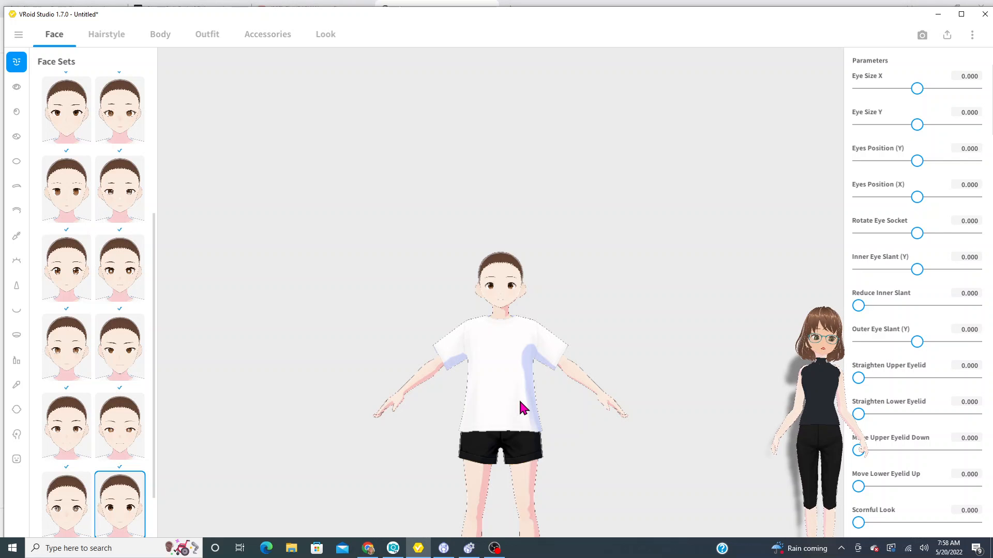
- Examine the new model's body and face from different angles and distances
middle_click_drag(520, 407, 470, 394)
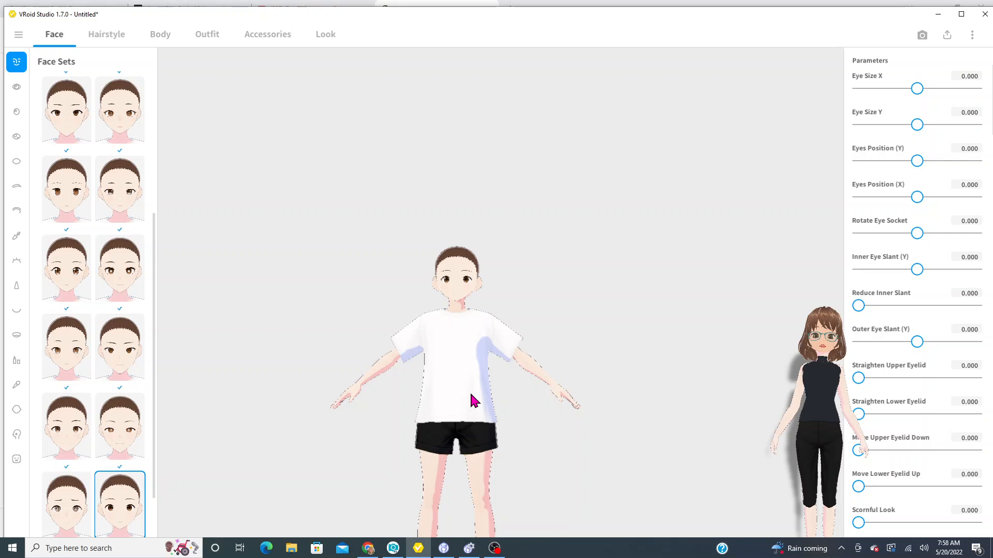
scroll(471, 395, "up", 1)
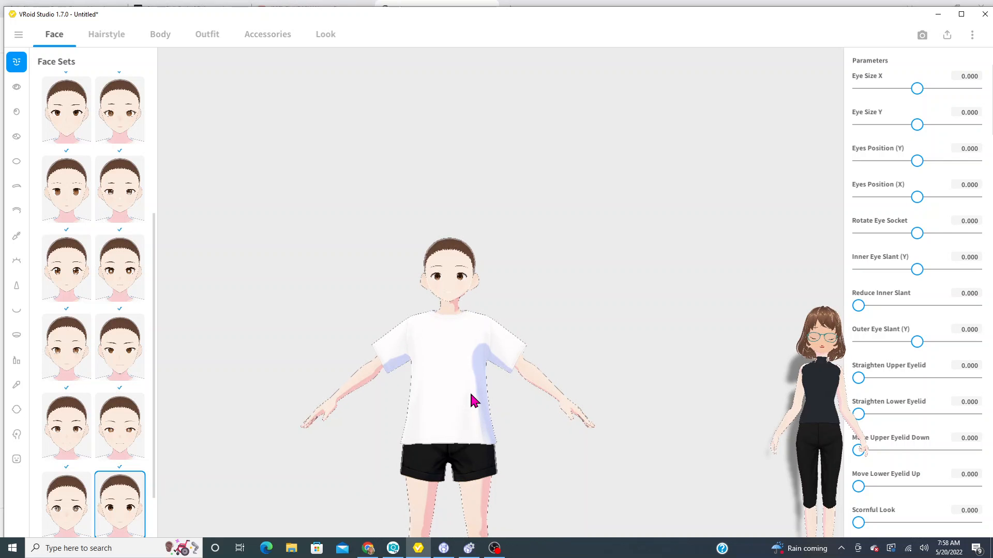
scroll(471, 394, "down", 1)
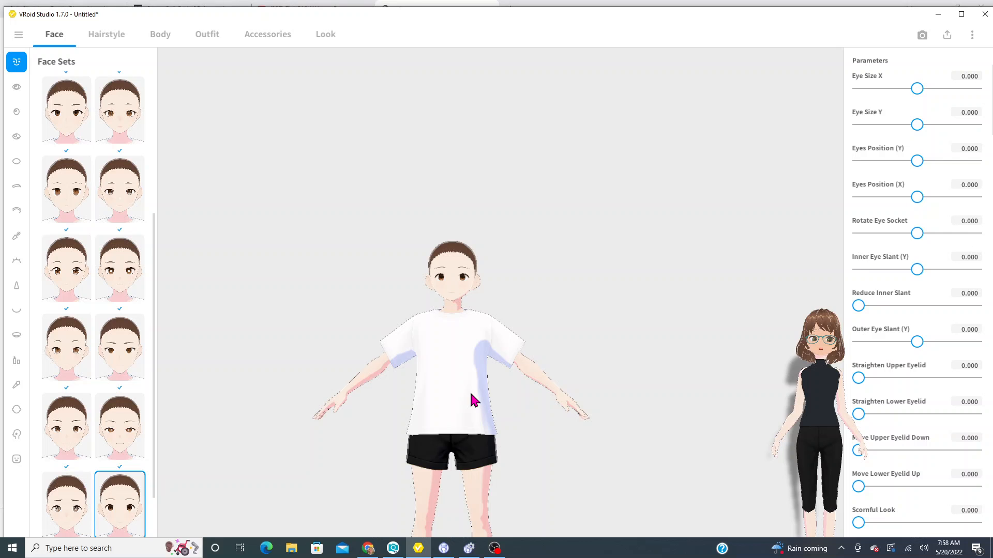
right_click_drag(471, 394, 487, 416)
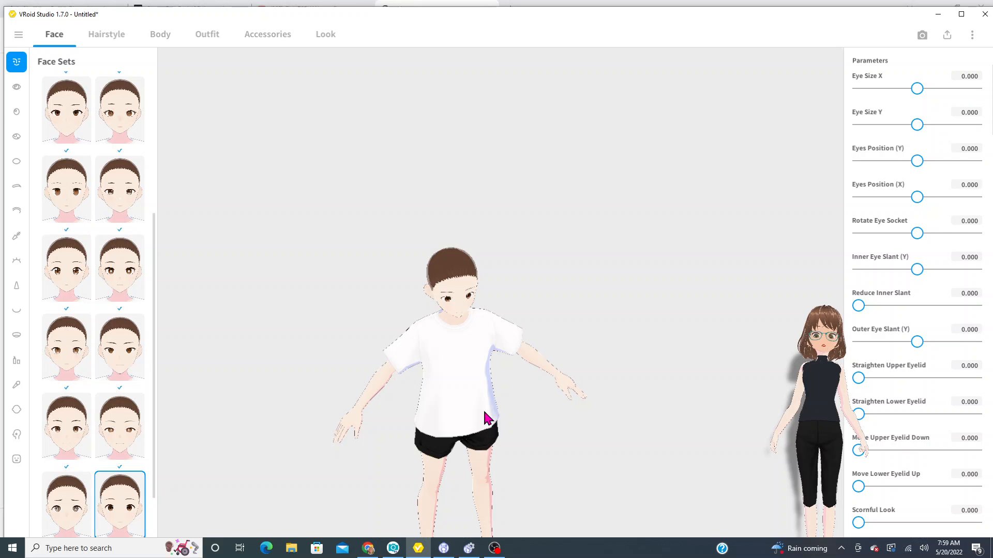
right_click_drag(486, 418, 474, 403)
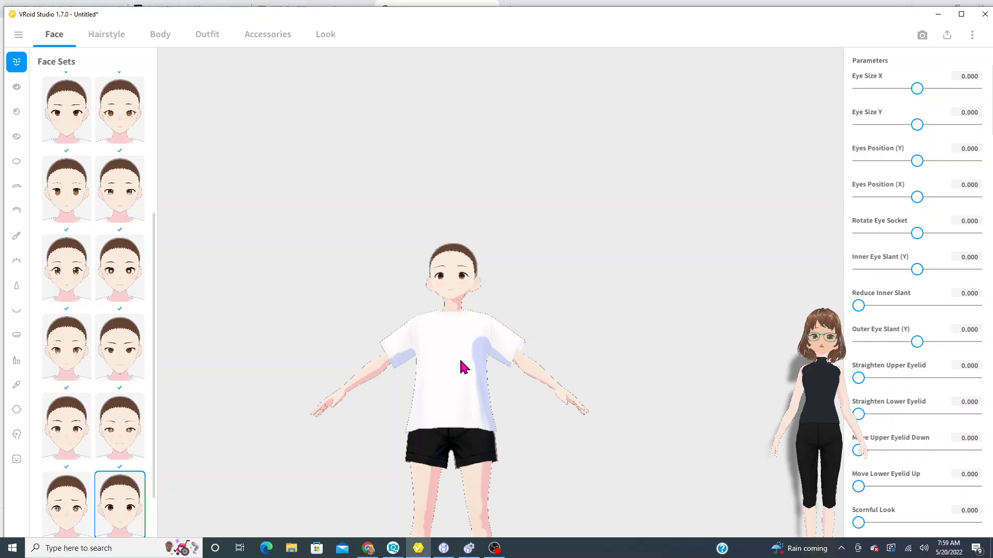
scroll(383, 404, "up", 3)
right_click_drag(382, 405, 418, 406)
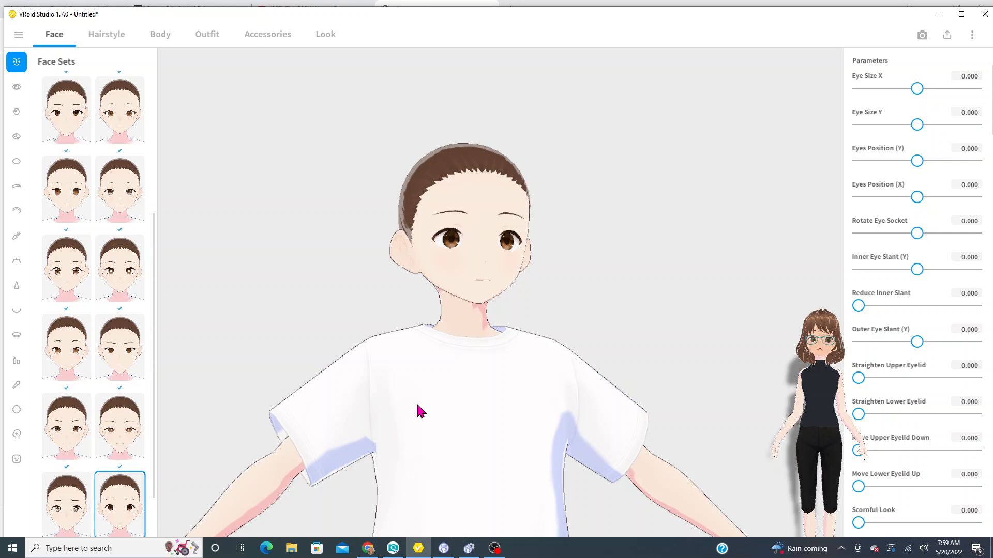
scroll(416, 404, "up", 2)
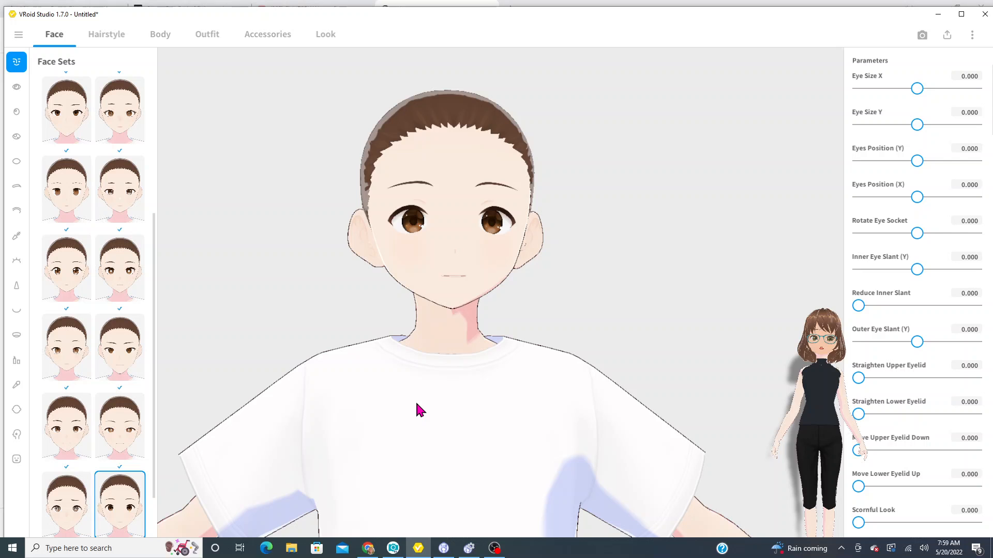
right_click_drag(416, 404, 429, 305)
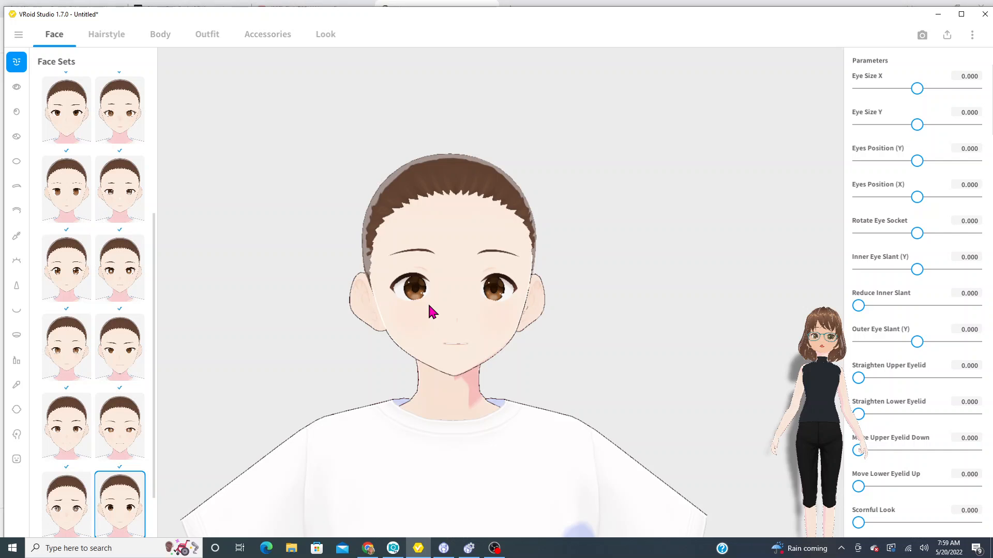
- Apply the face set with star-highlighted brown eyes, and set Eye Size X to 0.943 and Eye Size Y to 1.000
left_click(66, 189)
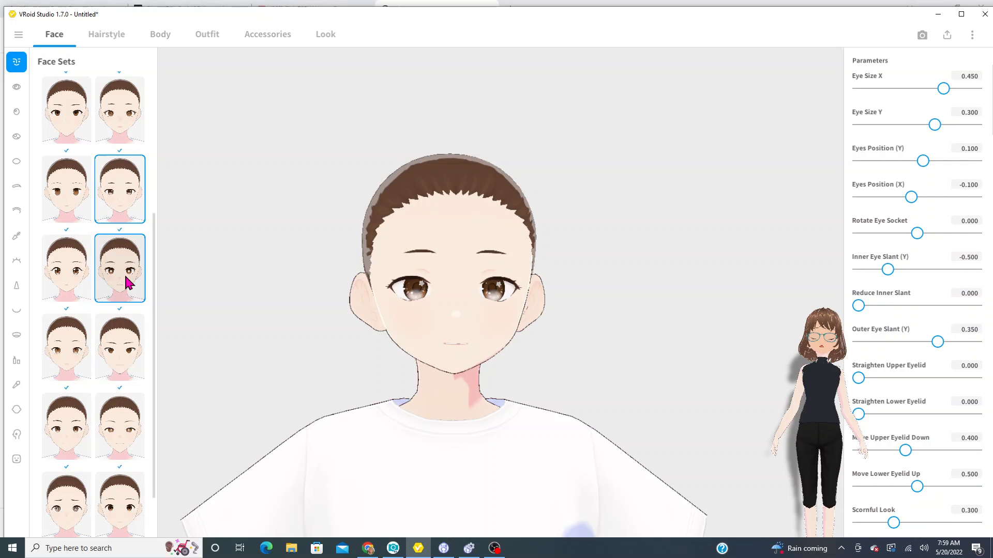
left_click_drag(943, 89, 857, 90)
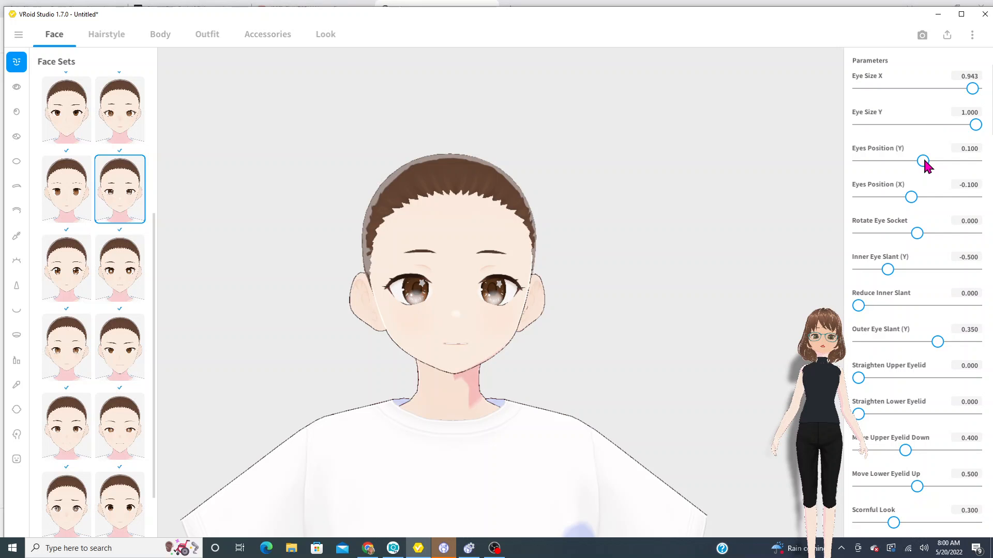
- Set Eyes Position Y 0.400 and X -0.391, Rotate Eye Socket -0.696, Inner Eye Slant 0.804, Reduce Inner Slant 0.824, Outer Eye Slant -0.513
left_click_drag(924, 162, 936, 162)
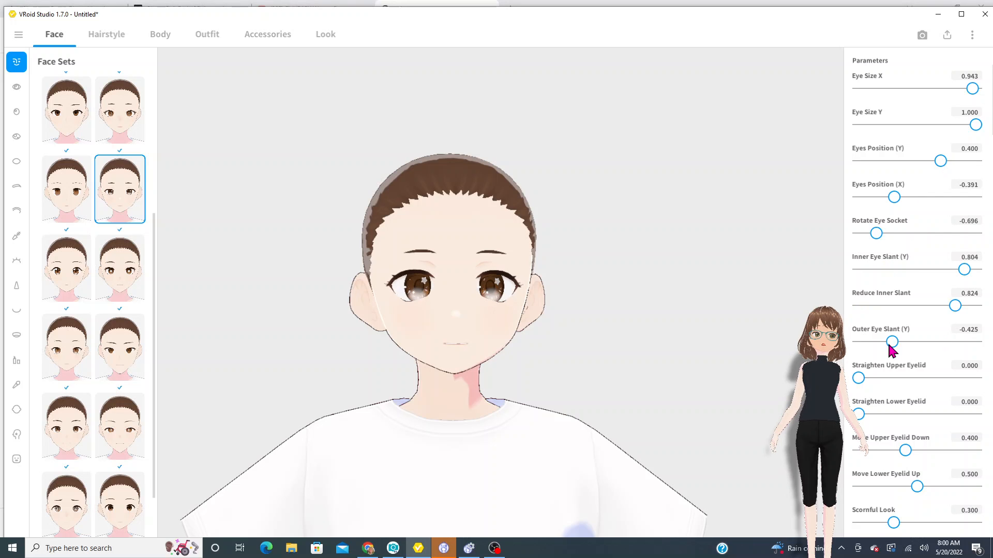
left_click_drag(890, 344, 886, 344)
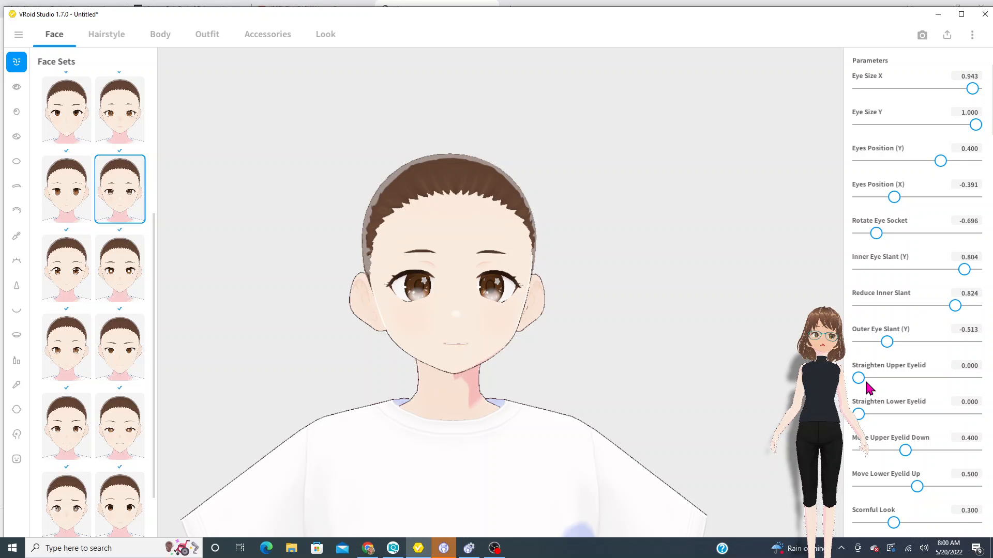
- Set Droopy Eyes to 0.811, Iris Size X to 1.000 and Iris Size Y to 0.414
scroll(898, 219, "down", 5)
left_click_drag(900, 223, 920, 221)
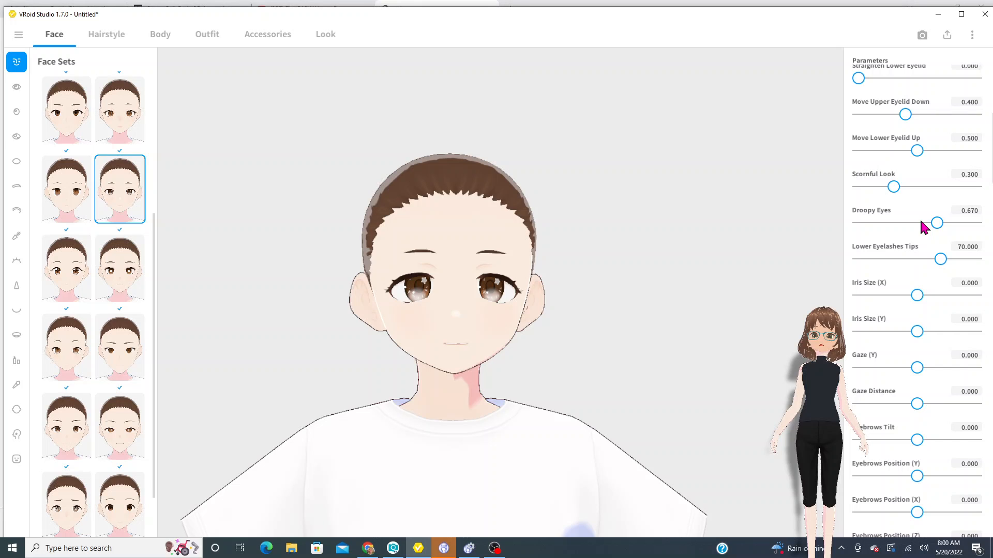
left_click_drag(936, 223, 966, 220)
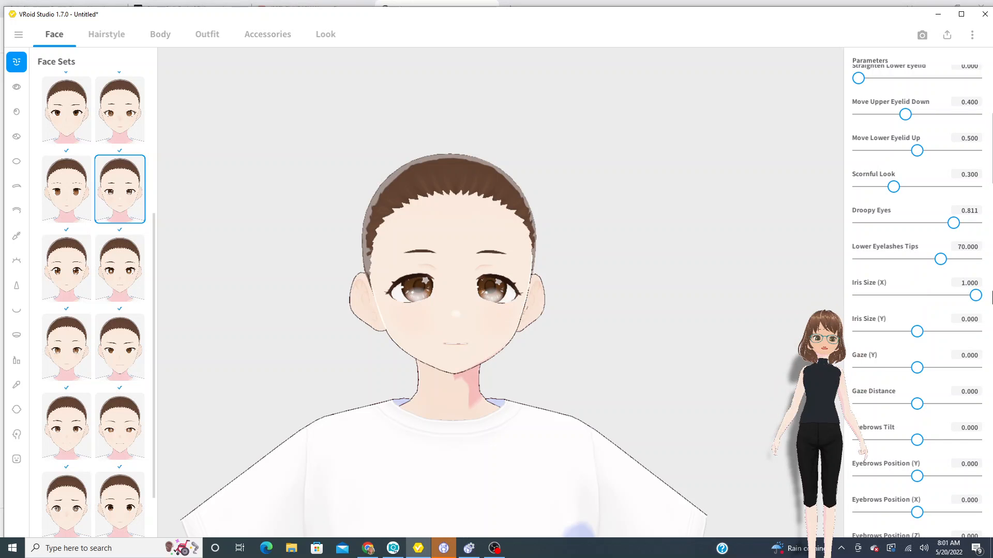
left_click_drag(916, 331, 954, 336)
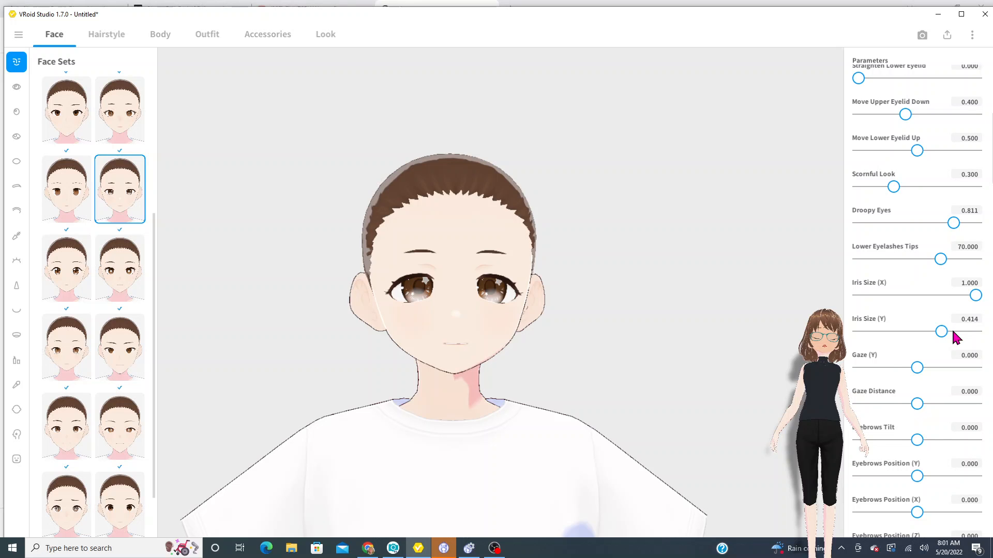
- Set Eyebrows Position X 0.467 and Z 1.000, upper Nose Size -0.065, Nose Width 0.308, Nose Tip Position -0.863, Nose Bridge Prominence 0.463
scroll(910, 439, "down", 5)
left_click_drag(907, 436, 903, 435)
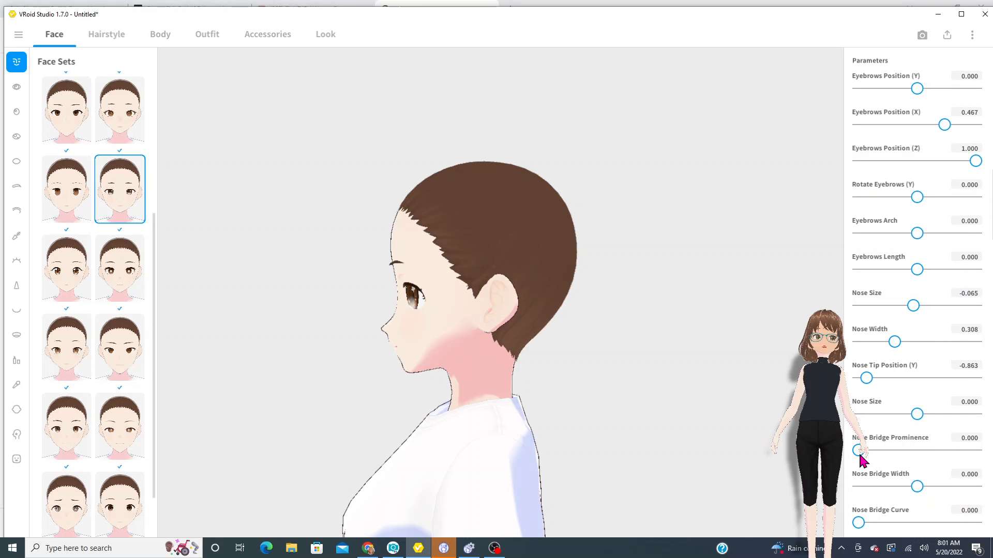
left_click_drag(859, 450, 913, 450)
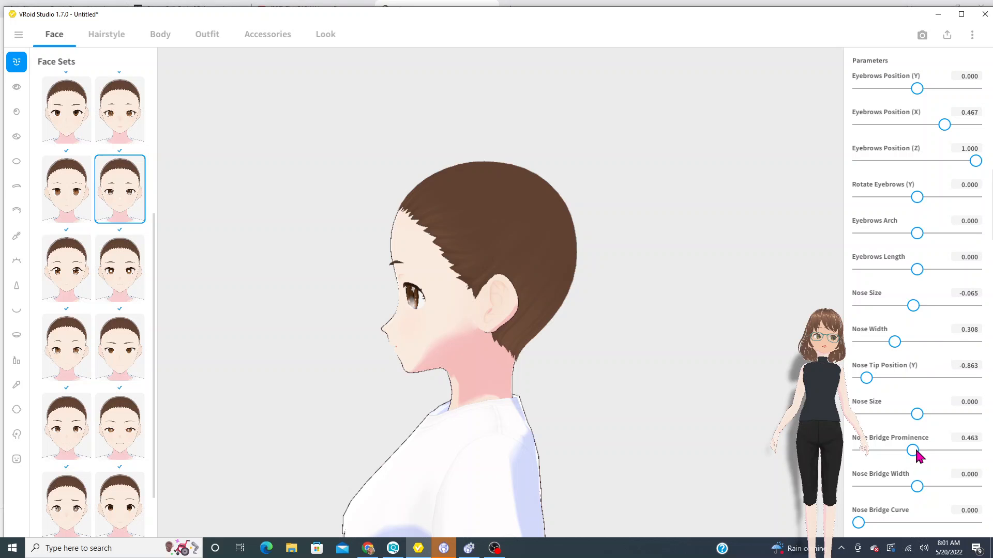
- Set Mouth Width 0.987, Position Y 0.035, Corners 0.634 and Z 0.705, with Fem lip thickness 61.234 upper and 86.344 lower
scroll(879, 444, "down", 8)
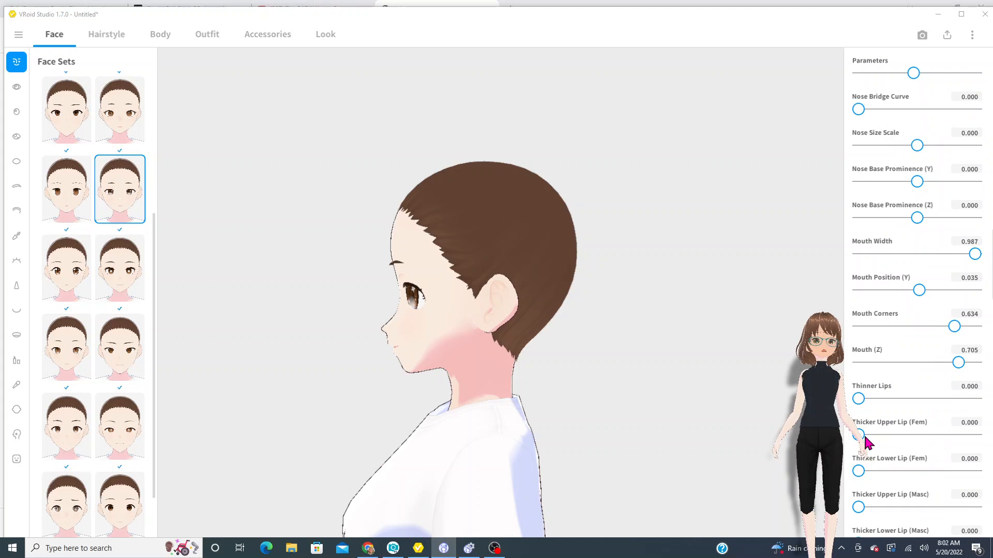
left_click_drag(865, 438, 896, 439)
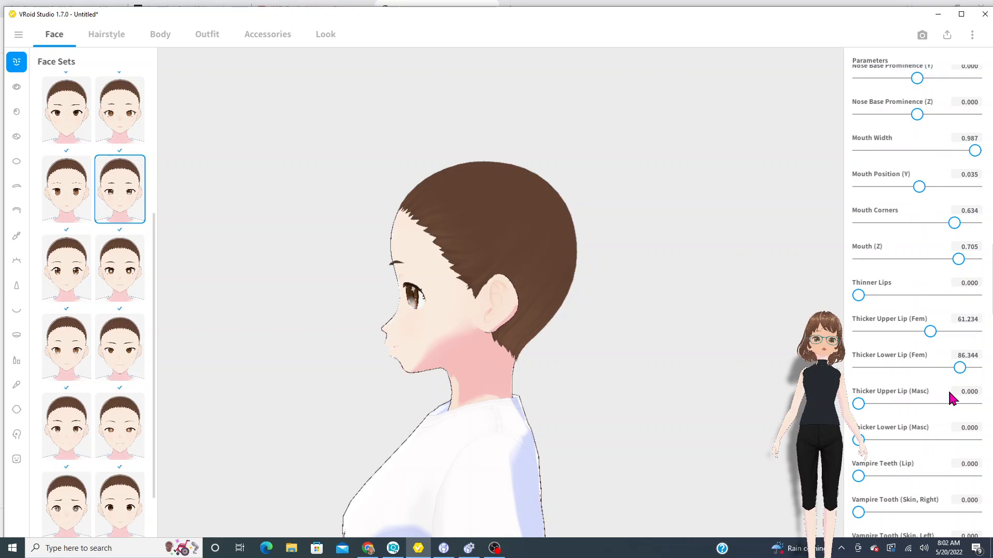
- Set Ear Size to -1.000, Ear Prominence to 0.784 and Rounder Ears to 0.115, and lower the Jaw Position value
scroll(948, 388, "down", 3)
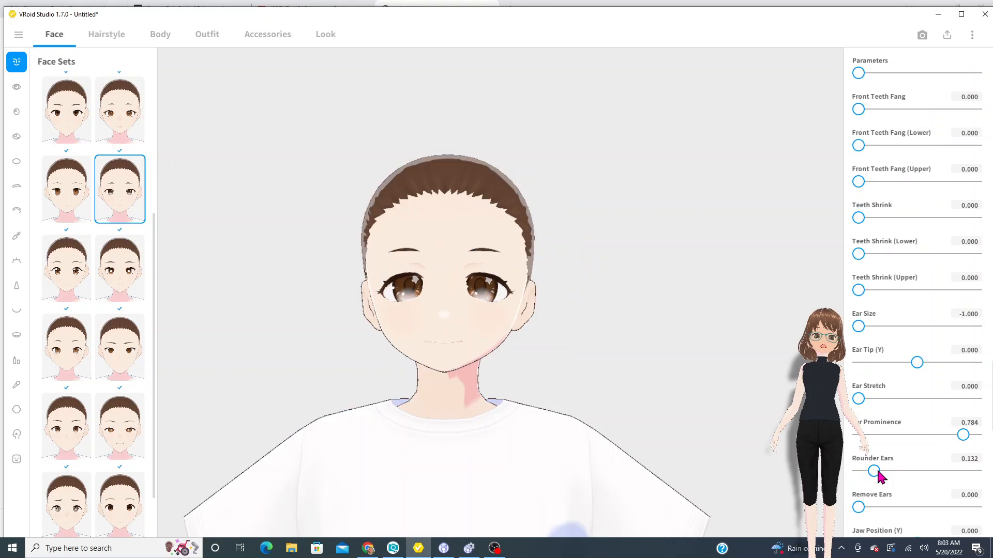
scroll(877, 472, "down", 2)
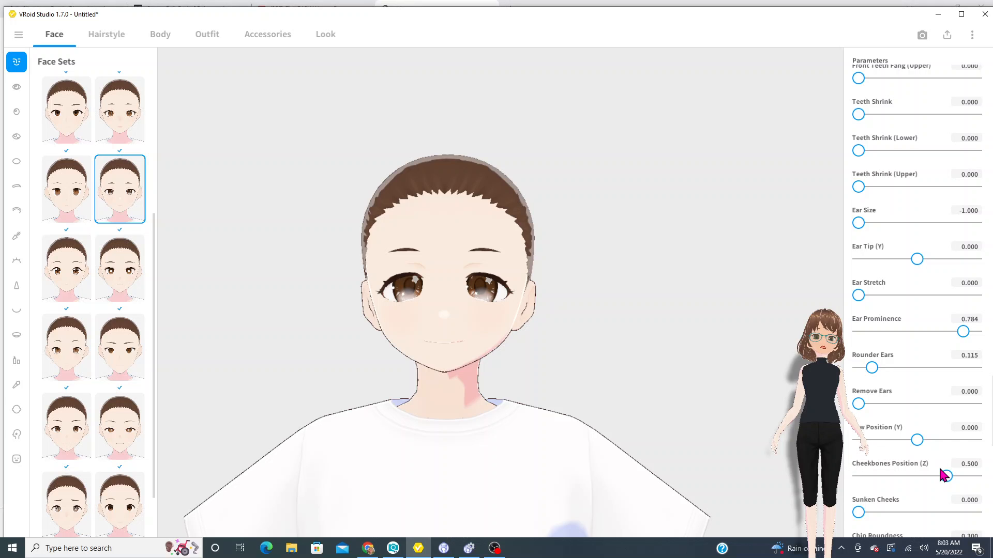
mouse_move(916, 439)
left_mouse_down()
mouse_move(975, 440)
mouse_move(897, 442)
left_mouse_up()
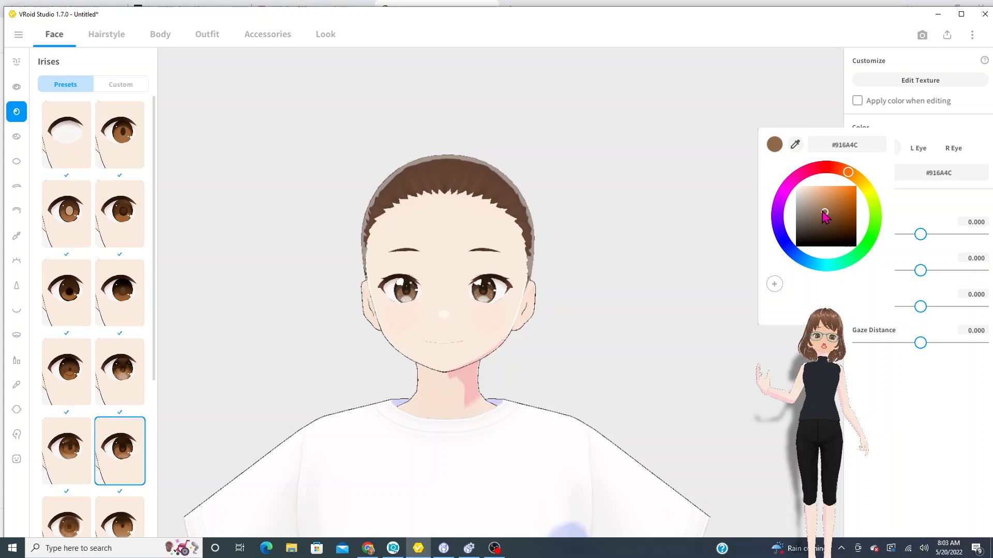
- Pick a brighter orange-brown iris color, and load the Untitled-Artwork (52) image as a new layer in the iris texture
left_click_drag(824, 213, 843, 189)
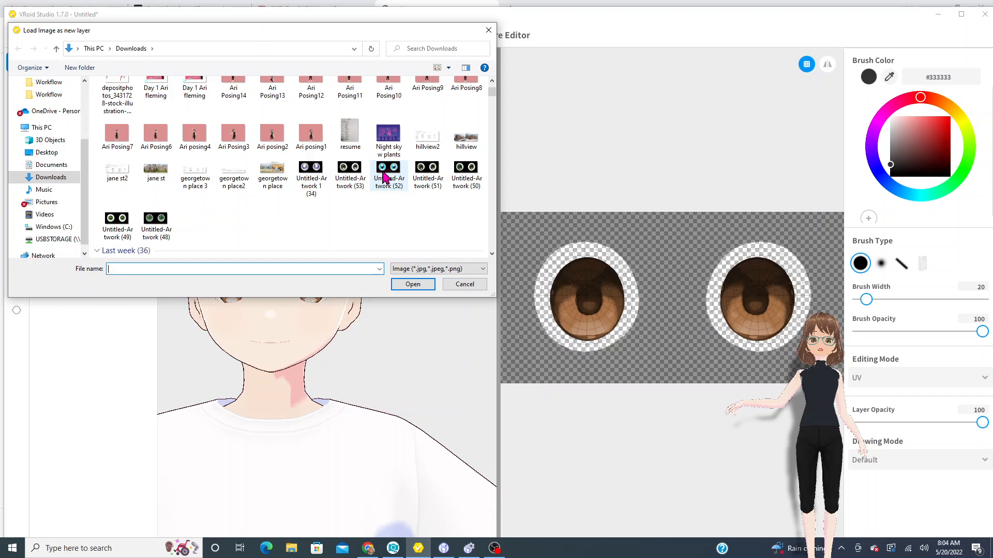
double_click(385, 178)
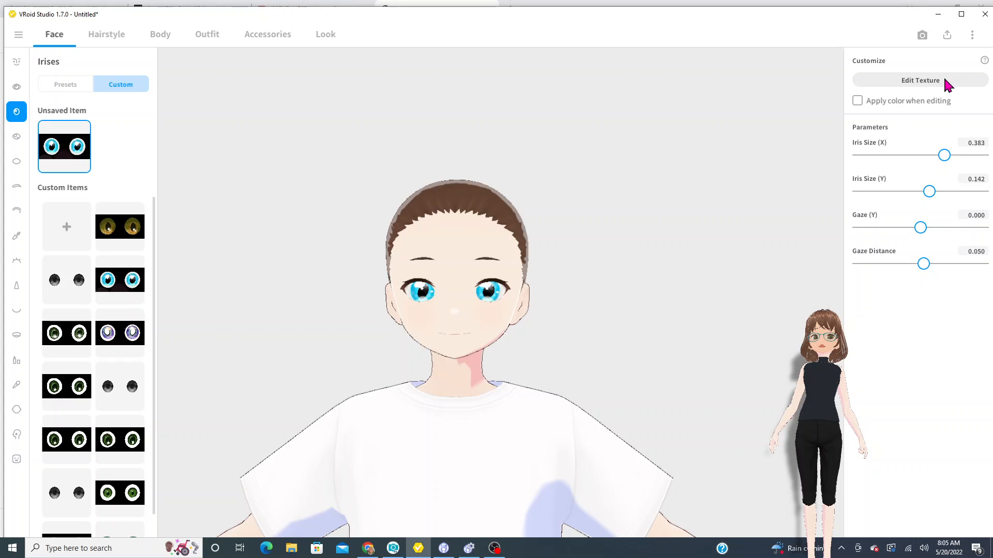
- Open the iris texture for editing, and close the editor while saving the brown irises as a new item
left_click(920, 80)
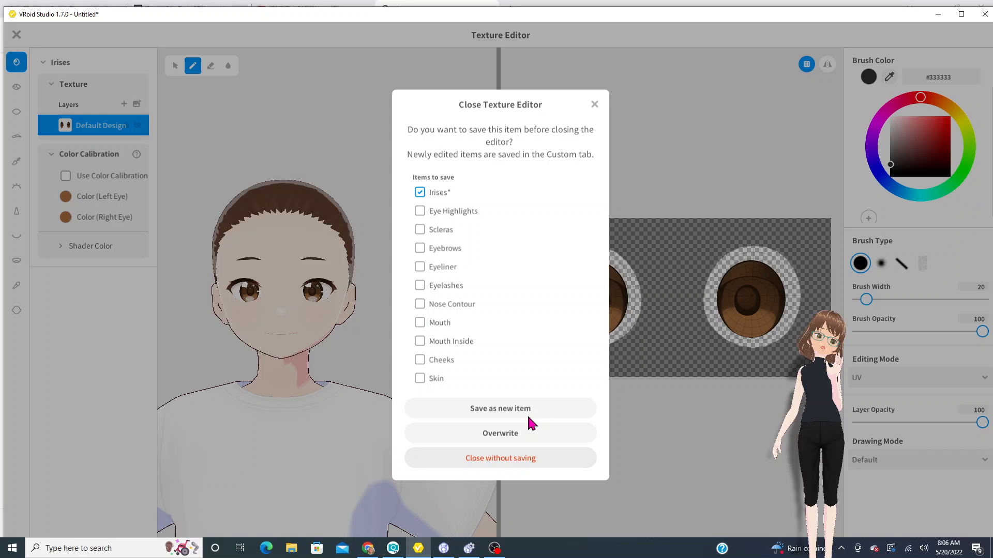
left_click(529, 417)
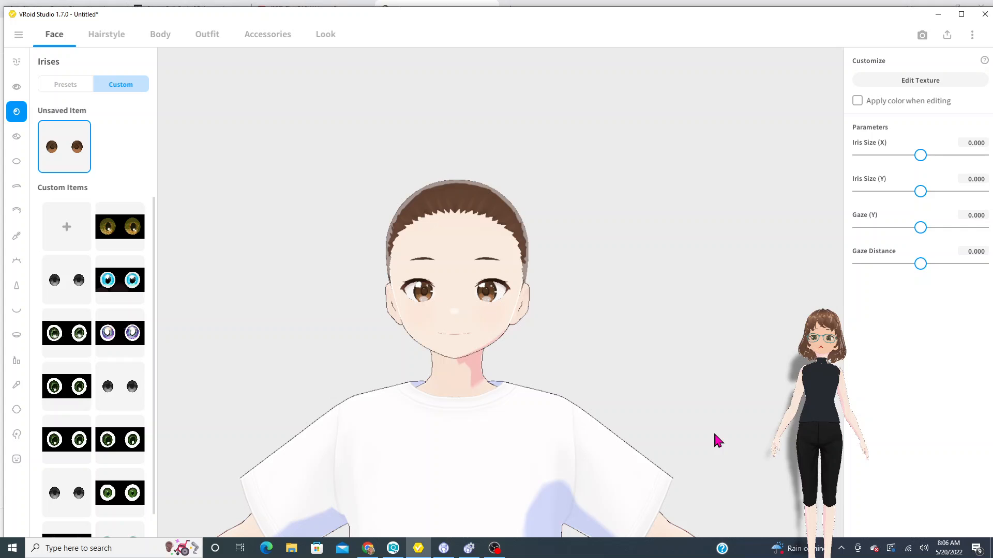
- Reopen the brown iris texture for editing and close the editor again without saving a new item
left_click(941, 79)
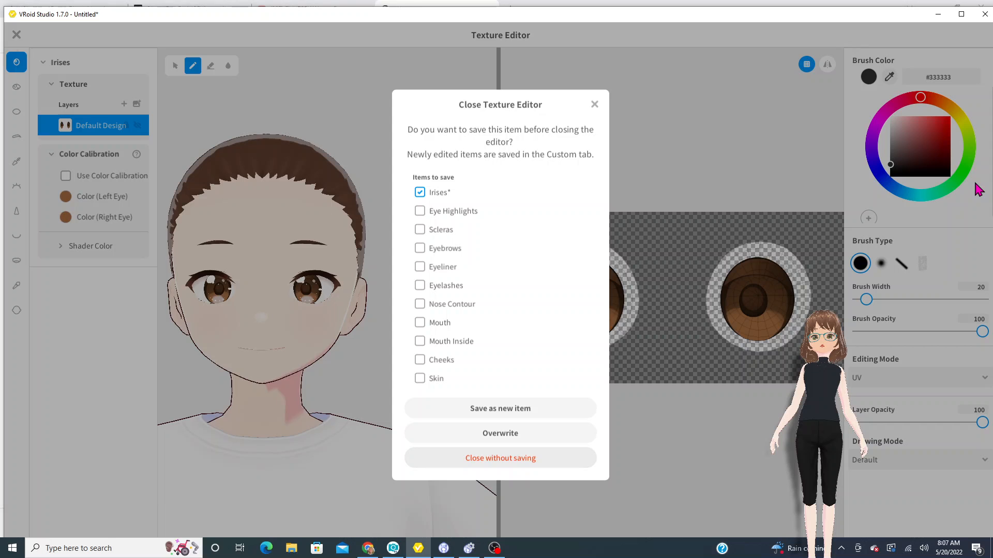
left_click(972, 35)
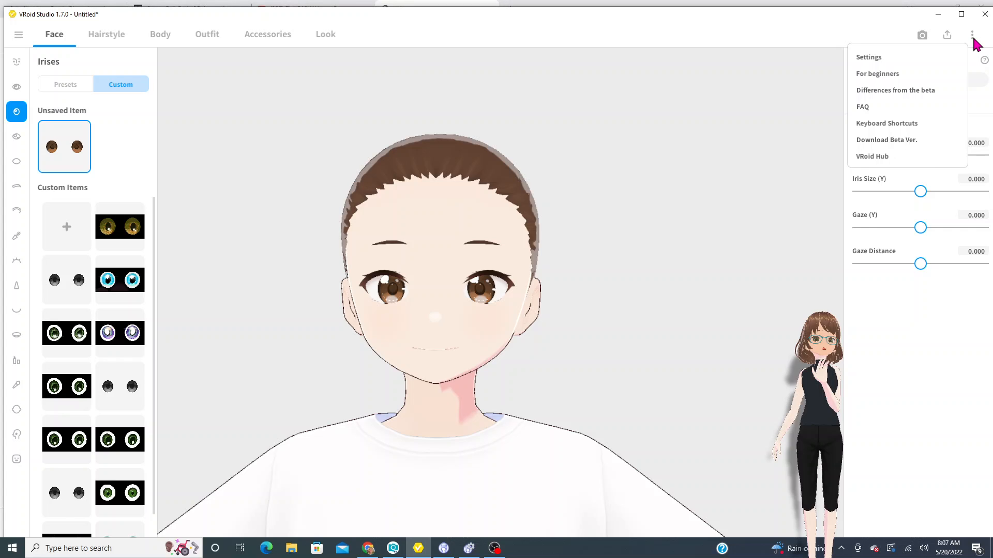
- Apply the olive slit-pupil custom irises to the avatar and open their texture for editing
left_click(121, 235)
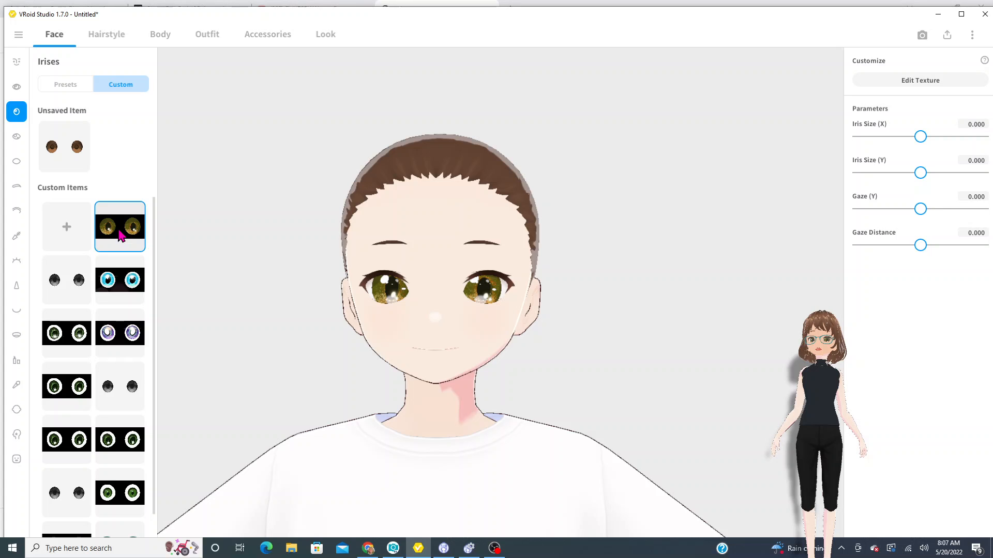
left_click(905, 80)
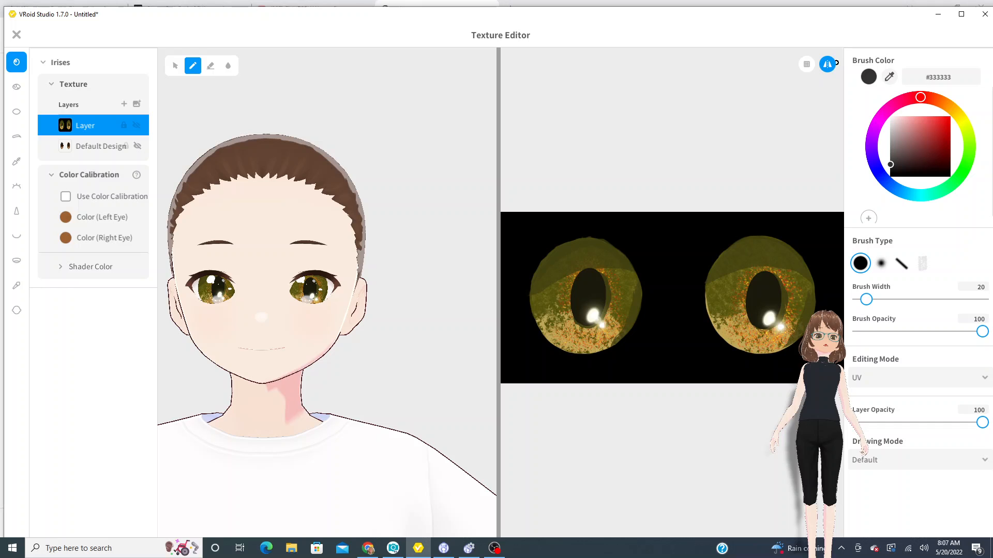
left_click_drag(730, 289, 757, 269)
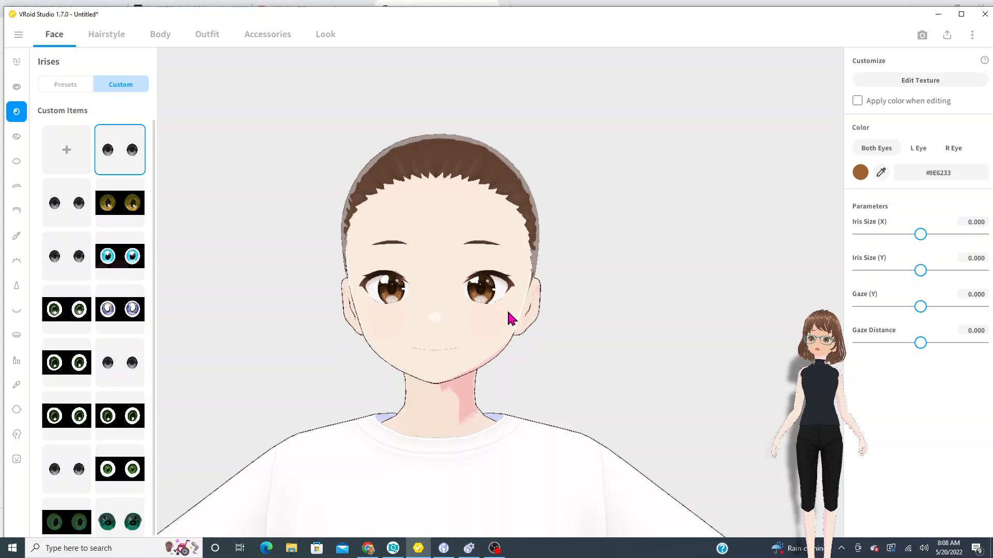
- Apply a thicker eyebrow preset with Eyebrows Position (X) at -0.042, and check the mouth and ear settings
left_click(17, 162)
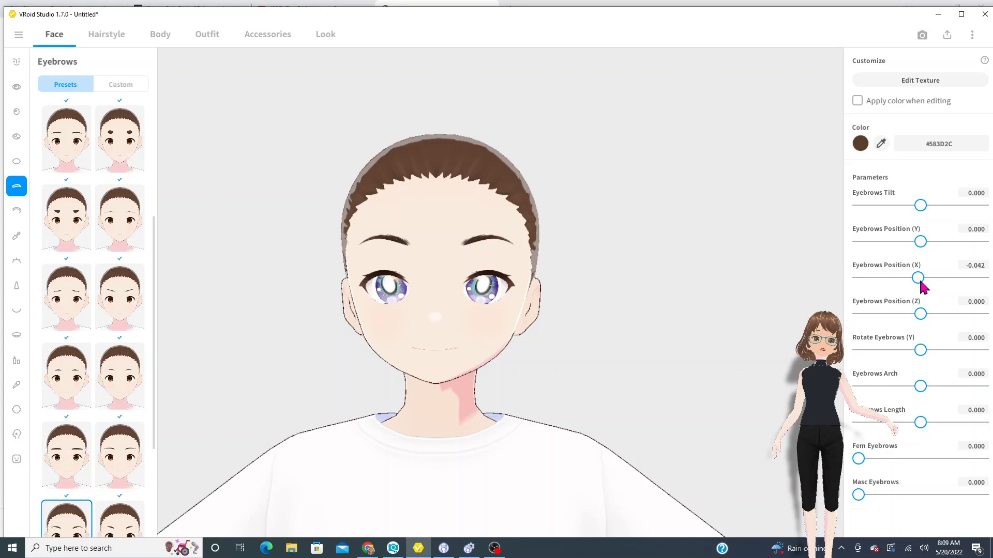
left_click(17, 310)
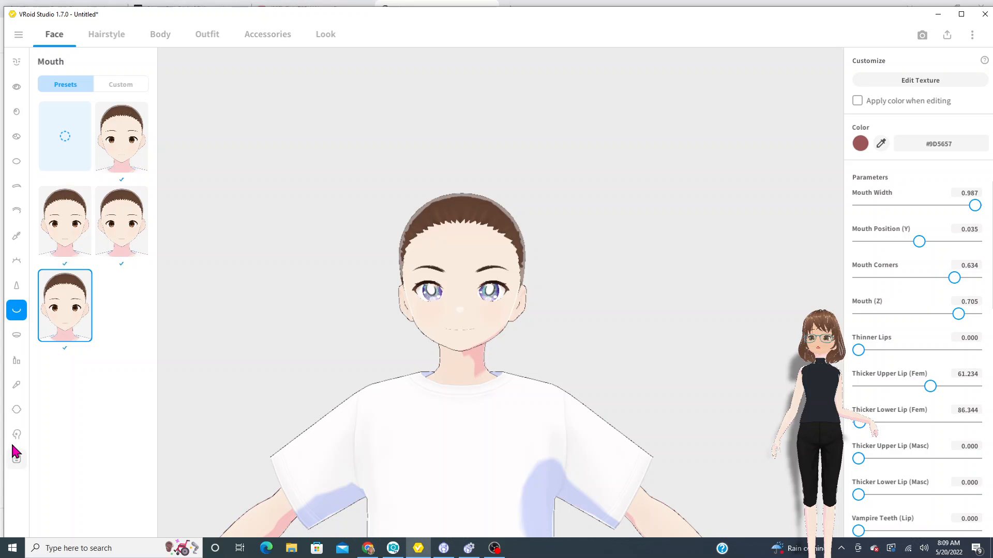
left_click(17, 434)
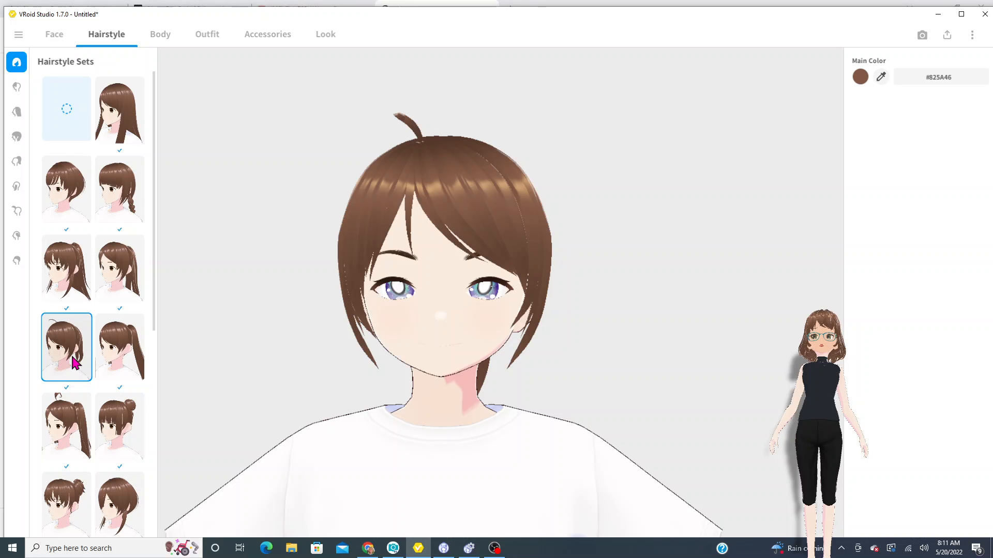
- Apply a short bob hairstyle with side-swept bangs and open its front hair for editing
double_click(75, 363)
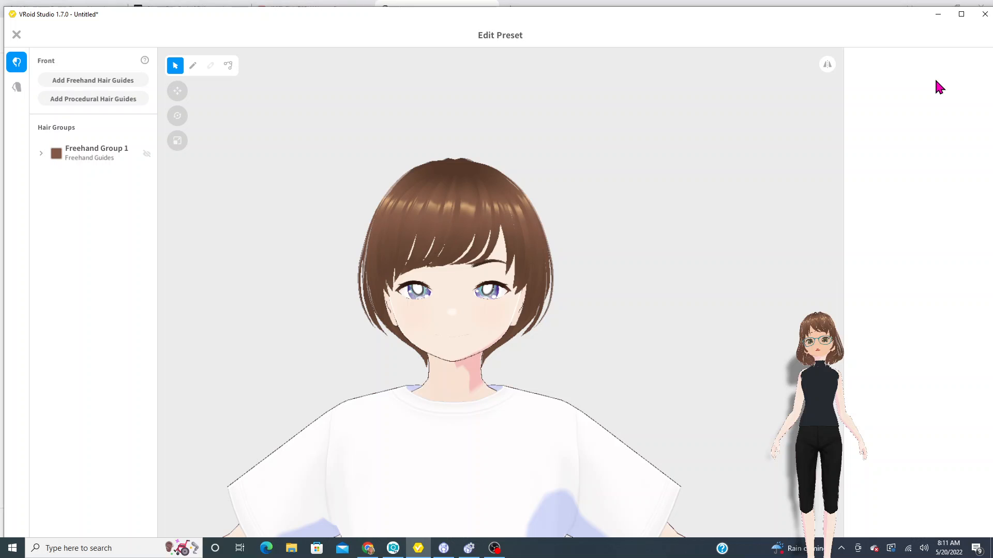